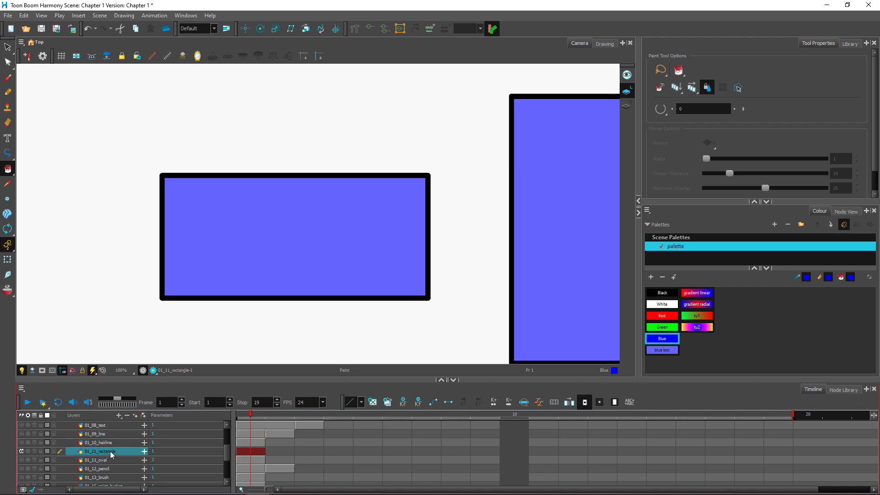
Delete both blue rectangles from the 01_11_rectangle drawing, leaving the drawing empty.
{"action": "scroll", "coordinate": [341, 277], "scroll_direction": "down", "scroll_amount": 2}
{"action": "scroll", "coordinate": [350, 292], "scroll_direction": "up", "scroll_amount": 1}
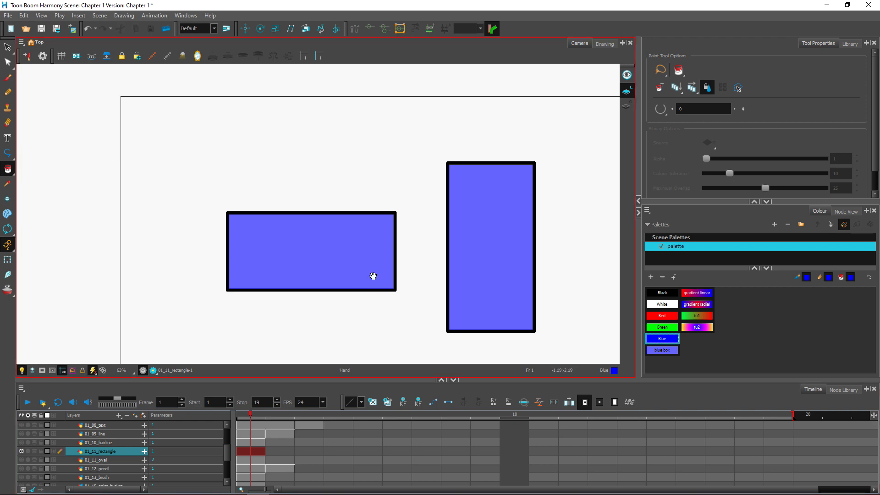
{"action": "left_click_drag", "start_coordinate": [372, 275], "coordinate": [320, 250]}
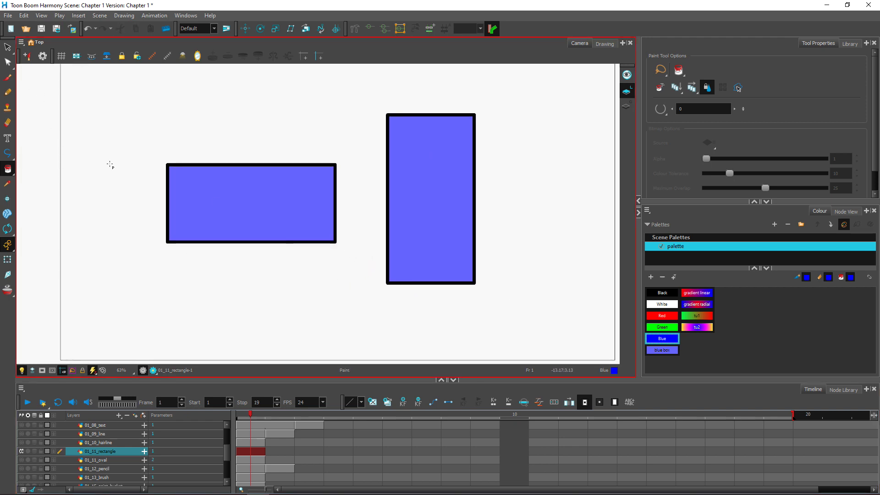
{"action": "key", "text": "ctrl+a"}
{"action": "key", "text": "Delete"}
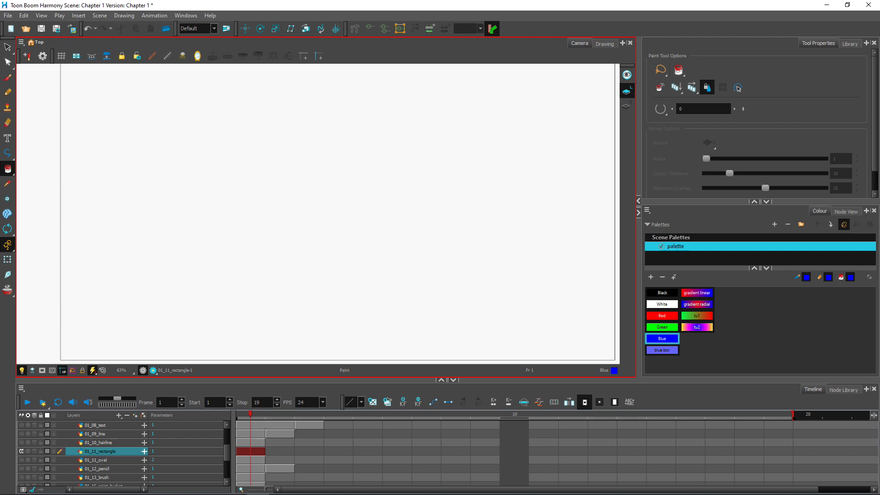
Activate the Rectangle tool, set its line size to 36 and review its thickness presets and drawing options.
{"action": "left_click_drag", "start_coordinate": [7, 152], "coordinate": [38, 155]}
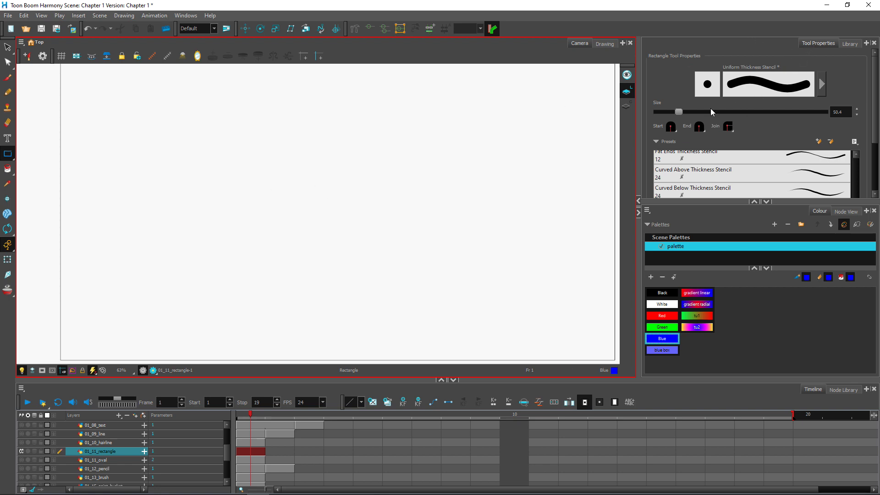
{"action": "left_click_drag", "start_coordinate": [677, 112], "coordinate": [672, 113]}
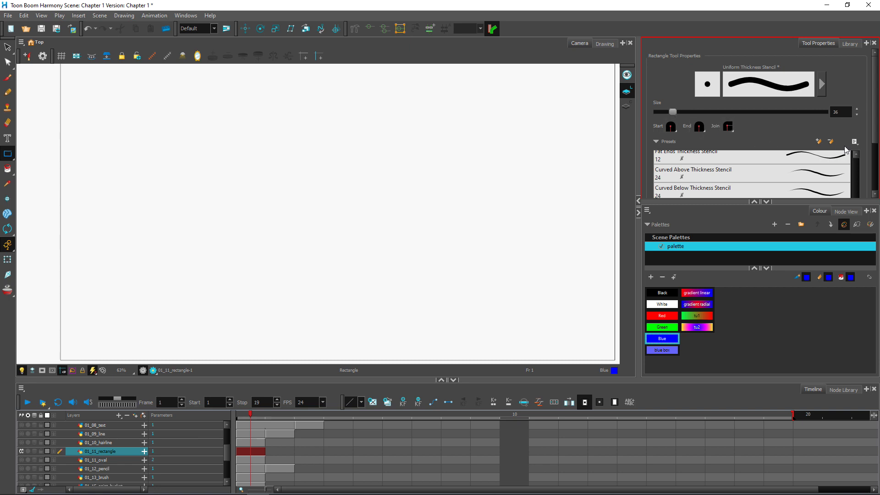
{"action": "left_click", "coordinate": [766, 203]}
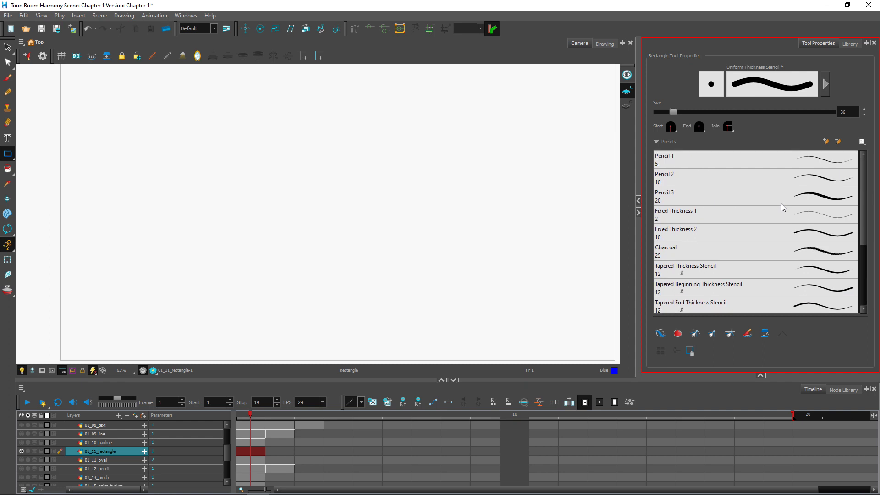
{"action": "scroll", "coordinate": [781, 209], "scroll_direction": "down", "scroll_amount": 3}
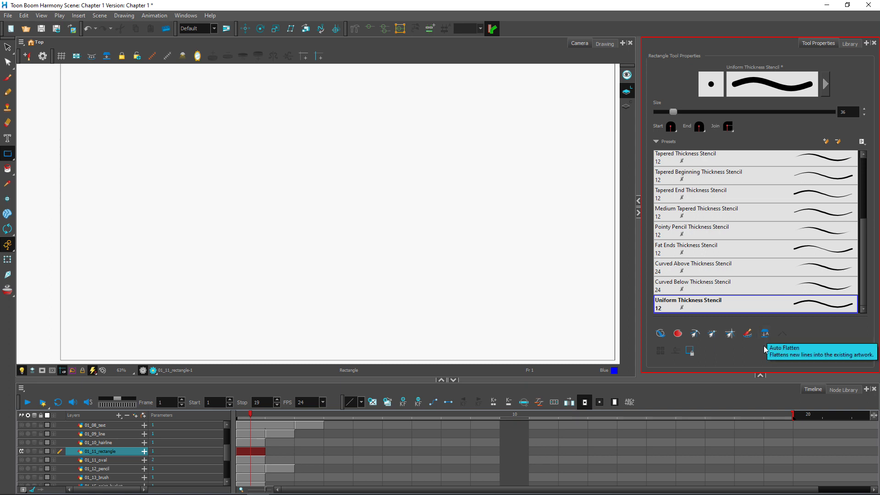
{"action": "left_click", "coordinate": [760, 377]}
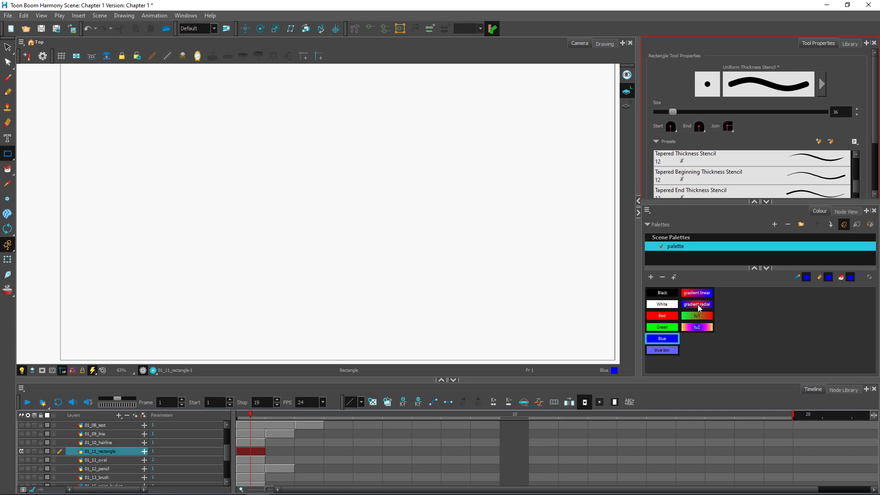
Draw a wide rectangle with the Green swatch in the upper-left part of the camera frame.
{"action": "left_click", "coordinate": [665, 316]}
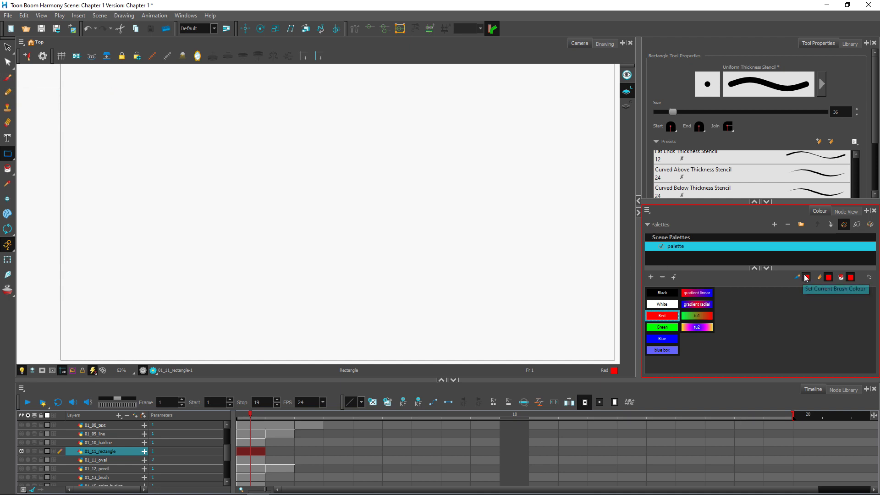
{"action": "left_click", "coordinate": [667, 306]}
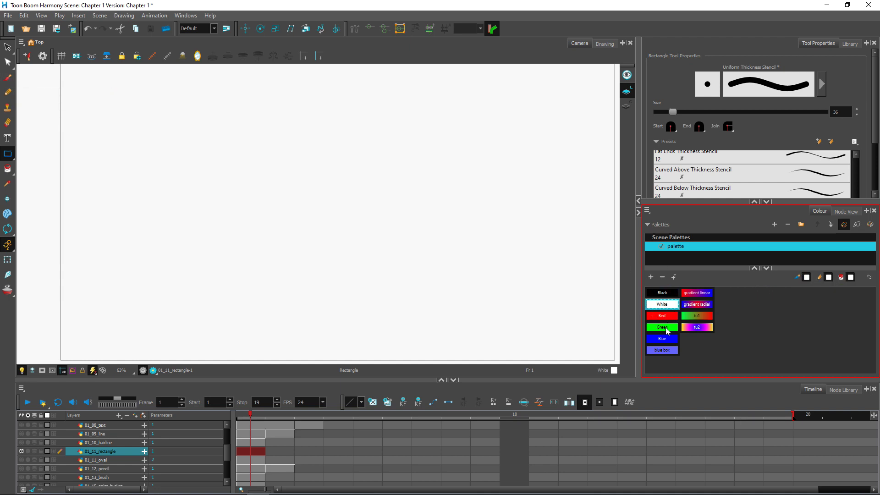
{"action": "left_click", "coordinate": [666, 327]}
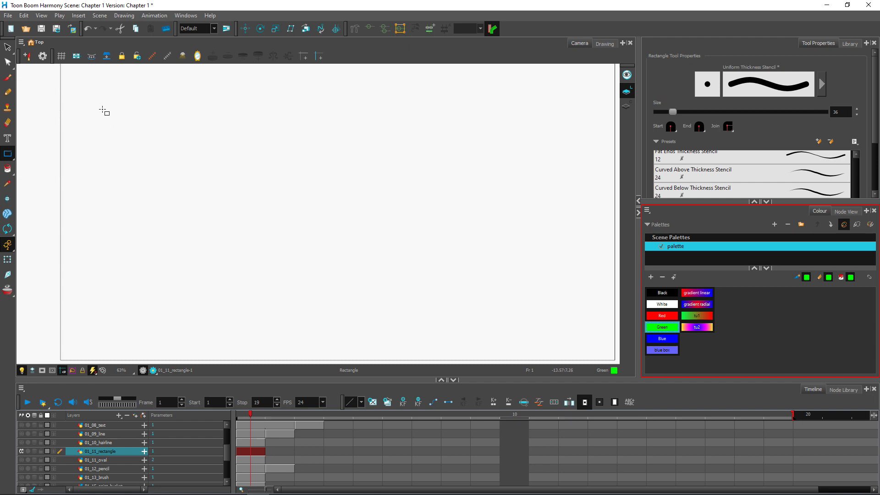
{"action": "left_click_drag", "start_coordinate": [103, 107], "coordinate": [343, 176]}
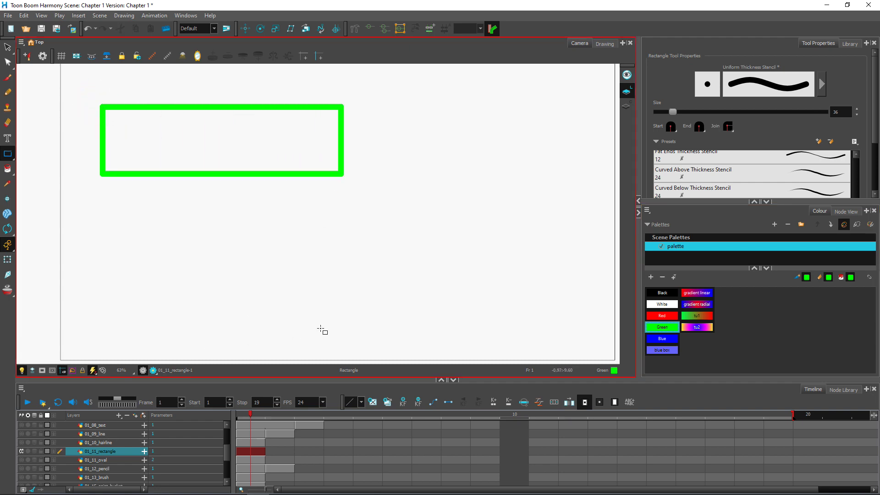
Draw two squares in Black: one below the green rectangle and a larger one to its right, drawn from its centre.
{"action": "left_click", "coordinate": [653, 295]}
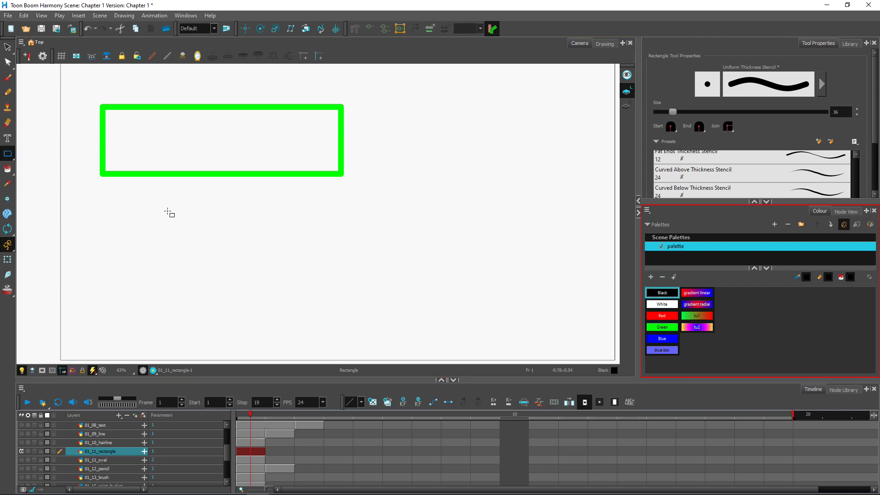
{"action": "left_click_drag", "start_coordinate": [139, 218], "coordinate": [235, 253]}
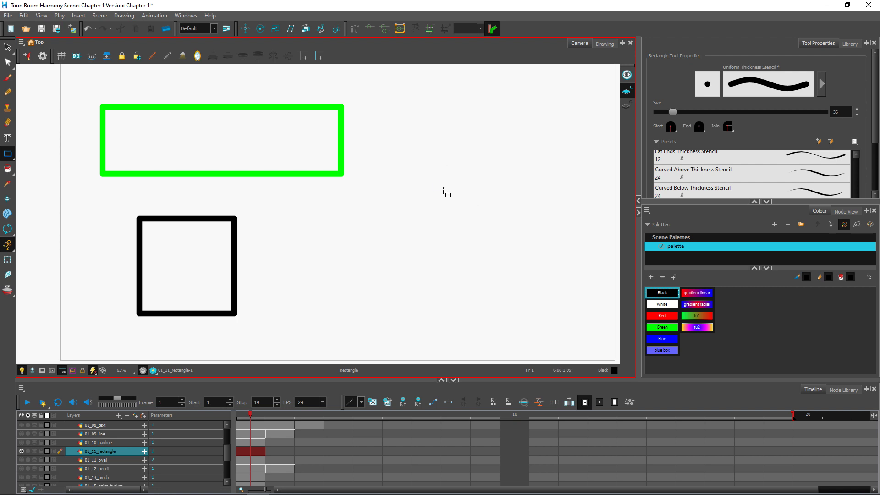
{"action": "mouse_move", "coordinate": [443, 190]}
{"action": "left_mouse_down"}
{"action": "mouse_move", "coordinate": [504, 257]}
{"action": "mouse_move", "coordinate": [483, 255]}
{"action": "mouse_move", "coordinate": [496, 249]}
{"action": "mouse_move", "coordinate": [507, 260]}
{"action": "left_mouse_up"}
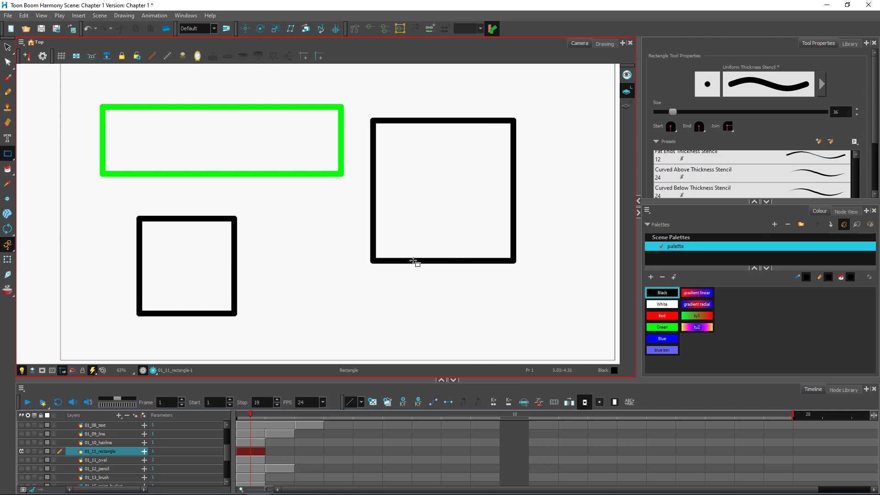
Draw a tall ellipse and a wide ellipse side by side with the Ellipse tool, in the empty area right of the camera frame.
{"action": "scroll", "coordinate": [354, 255], "scroll_direction": "down", "scroll_amount": 1}
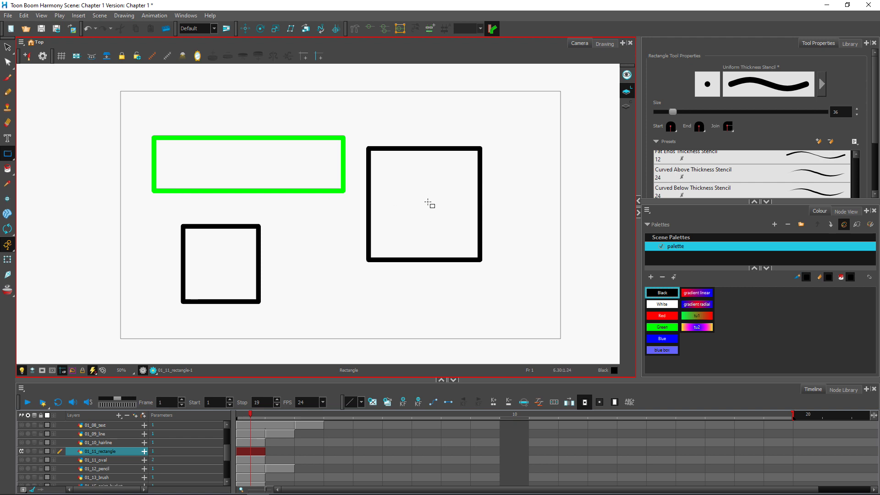
{"action": "left_click", "coordinate": [9, 154]}
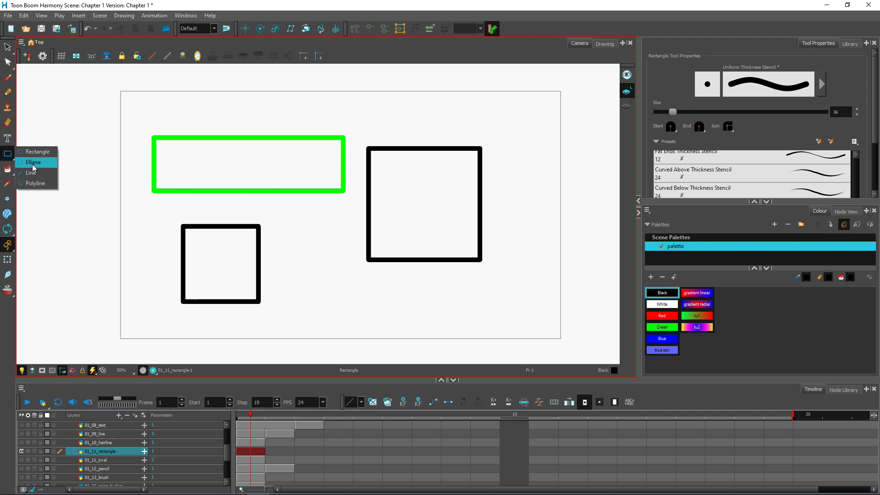
{"action": "left_click", "coordinate": [33, 164]}
{"action": "key", "text": "space"}
{"action": "left_click_drag", "start_coordinate": [278, 231], "coordinate": [148, 255]}
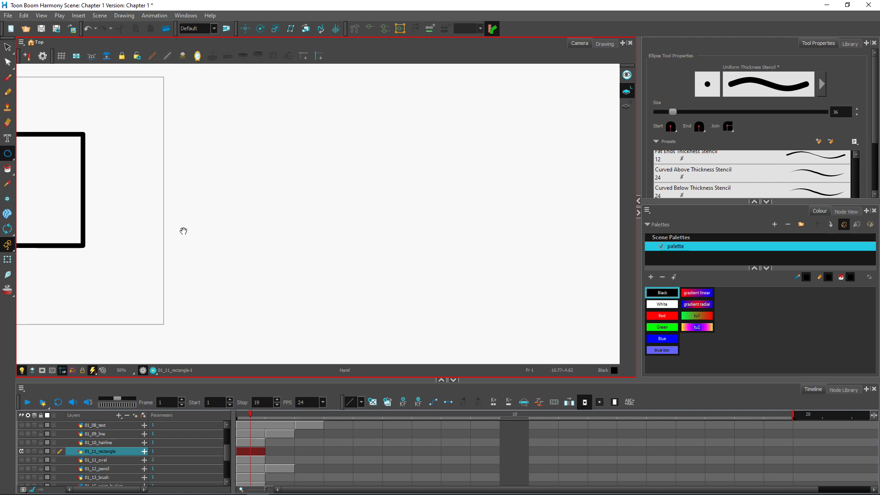
{"action": "left_click", "coordinate": [15, 159]}
{"action": "left_click_drag", "start_coordinate": [219, 116], "coordinate": [285, 226]}
{"action": "left_click_drag", "start_coordinate": [340, 115], "coordinate": [480, 170]}
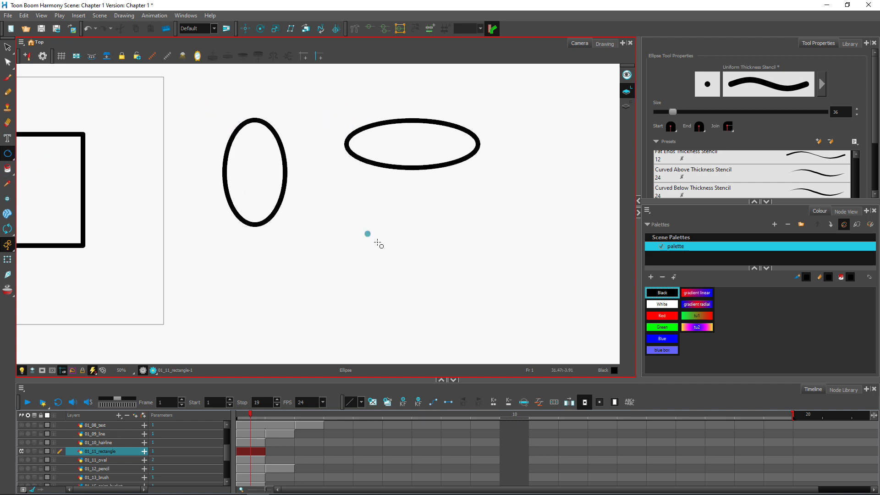
Draw two perfect circles: one below the wide ellipse and a larger one to its right, drawn outward from its centre.
{"action": "left_click_drag", "start_coordinate": [368, 236], "coordinate": [447, 319]}
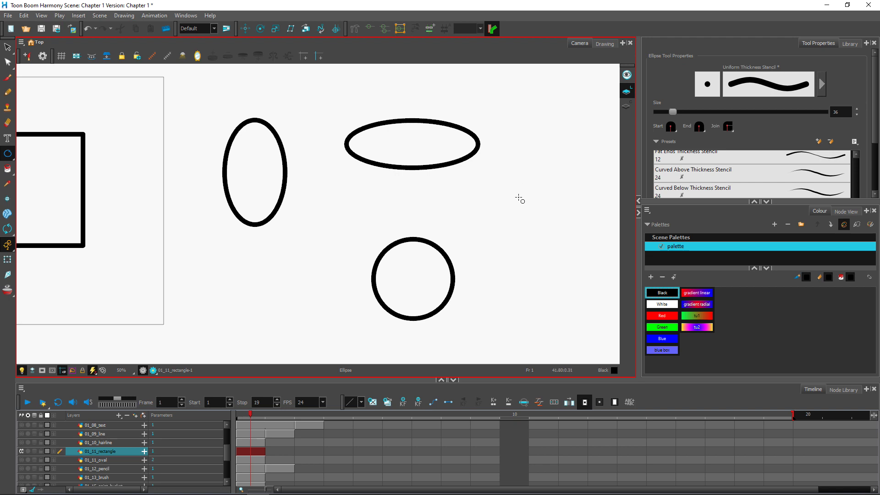
{"action": "left_click_drag", "start_coordinate": [519, 198], "coordinate": [561, 248]}
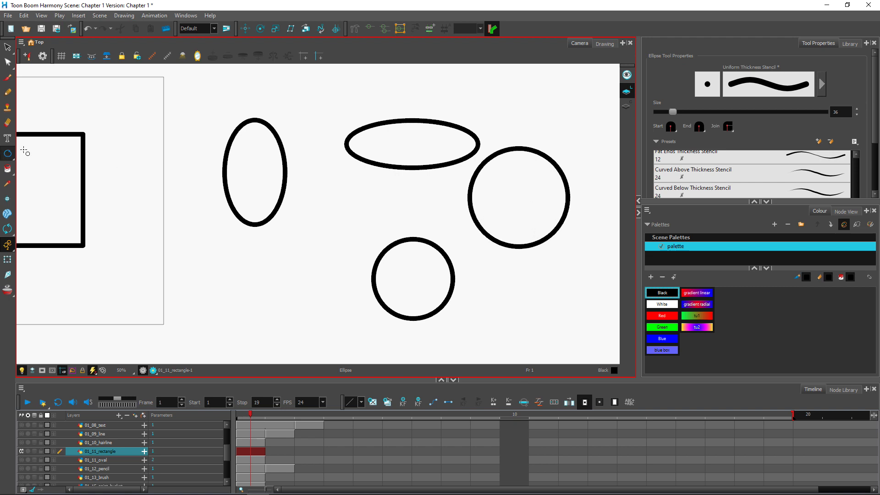
{"action": "left_click_drag", "start_coordinate": [7, 153], "coordinate": [33, 163]}
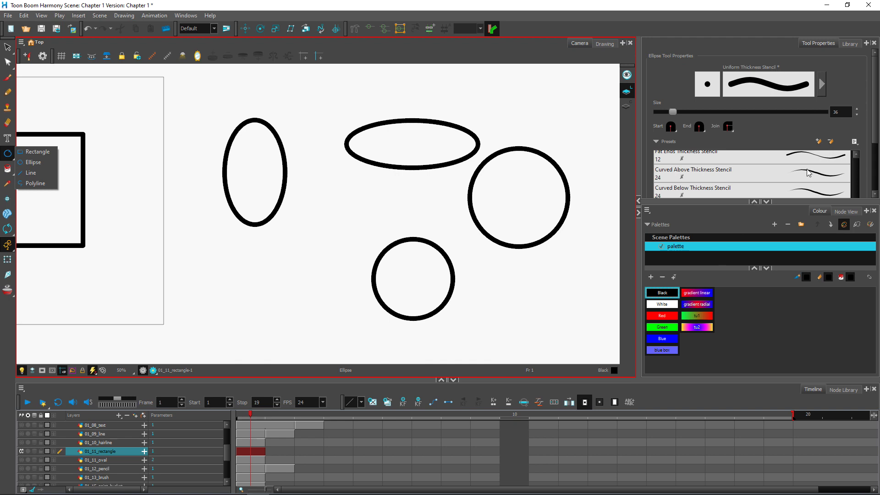
{"action": "left_click", "coordinate": [752, 305]}
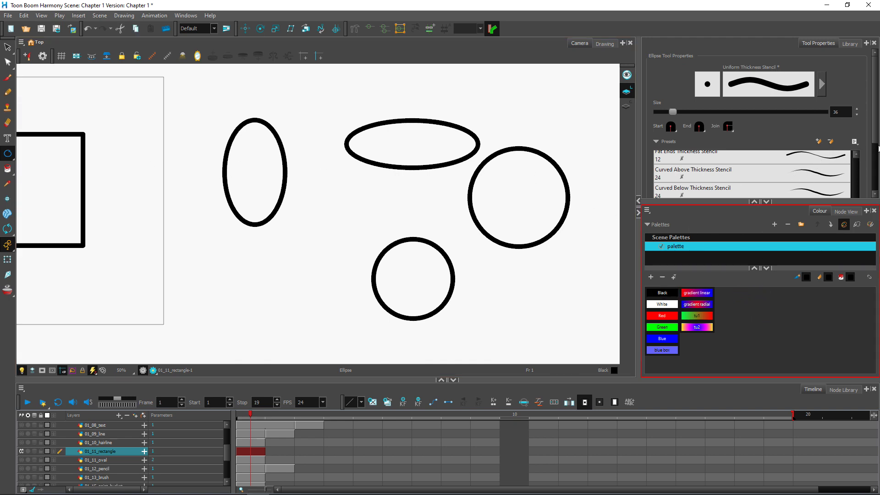
Draw a tall Red ellipse behind the left end of the wide black ellipse using Draw Behind, and turn that option off.
{"action": "left_click_drag", "start_coordinate": [877, 133], "coordinate": [877, 179]}
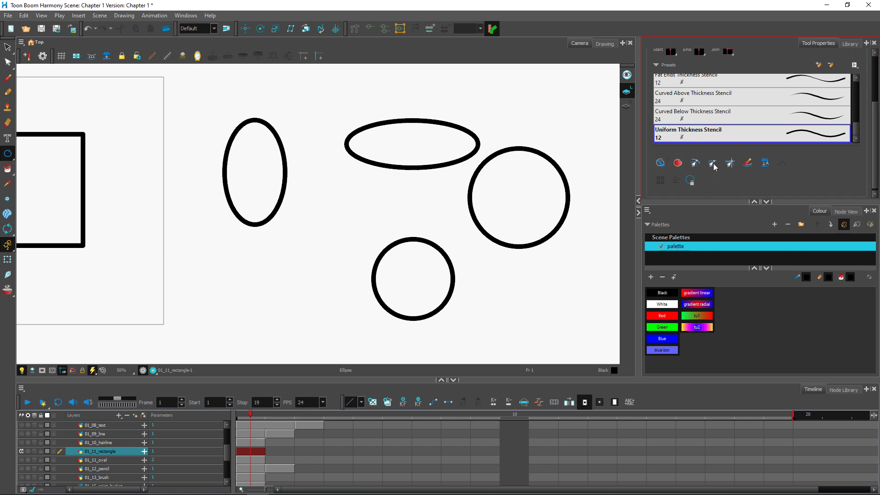
{"action": "left_click", "coordinate": [665, 167]}
{"action": "left_click", "coordinate": [662, 316]}
{"action": "left_click_drag", "start_coordinate": [344, 99], "coordinate": [392, 189]}
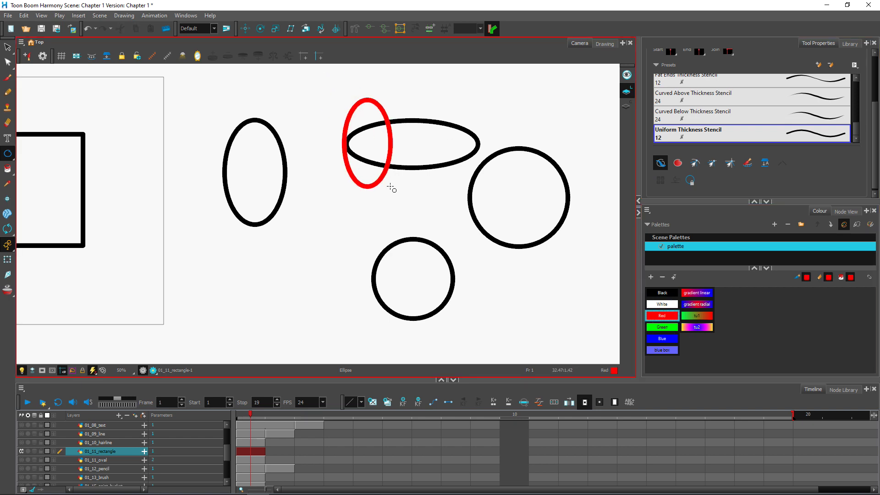
{"action": "left_click", "coordinate": [661, 163]}
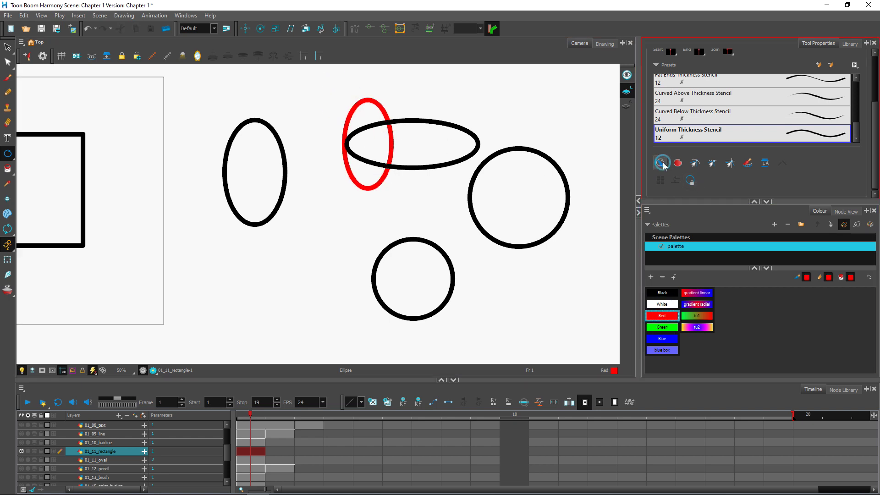
Draw a filled Blue ellipse below the tall black ellipse using Auto Fill, and turn that option off.
{"action": "left_click", "coordinate": [678, 164]}
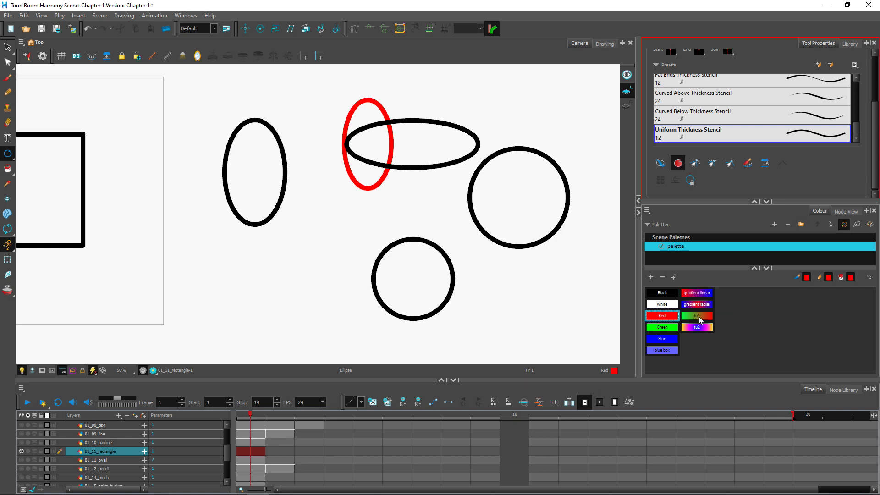
{"action": "left_click", "coordinate": [661, 338]}
{"action": "left_click_drag", "start_coordinate": [207, 256], "coordinate": [303, 336]}
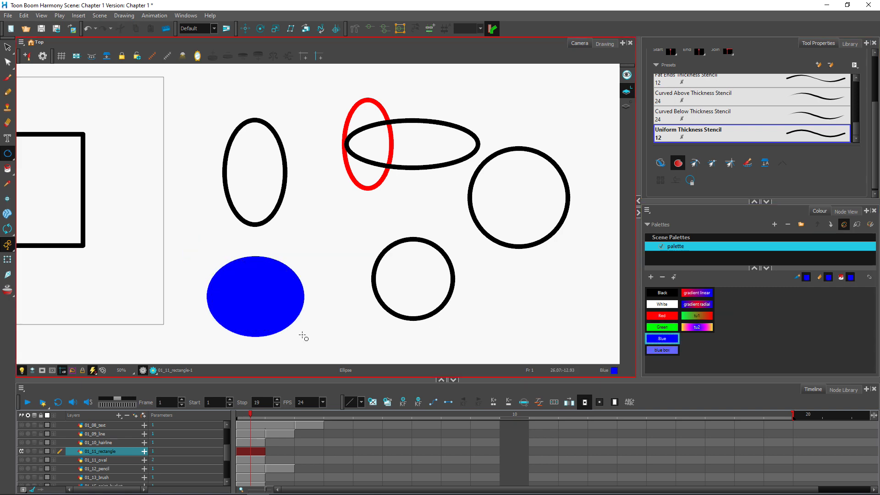
{"action": "left_click", "coordinate": [678, 164]}
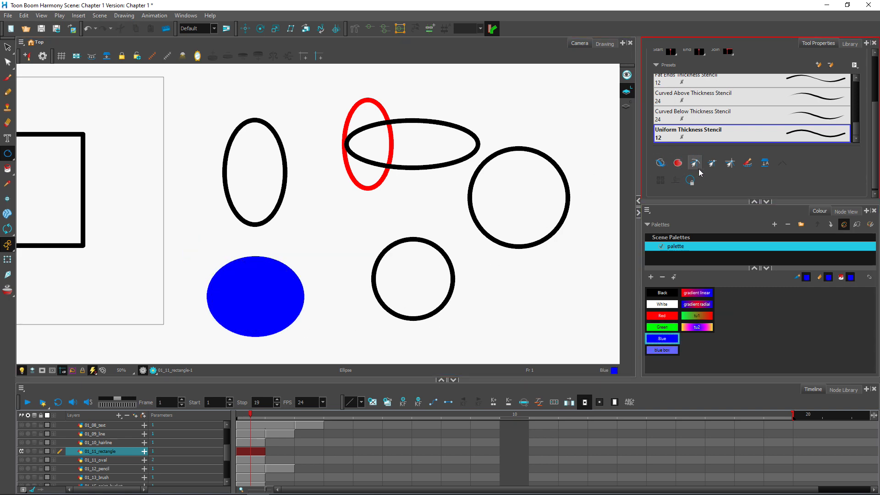